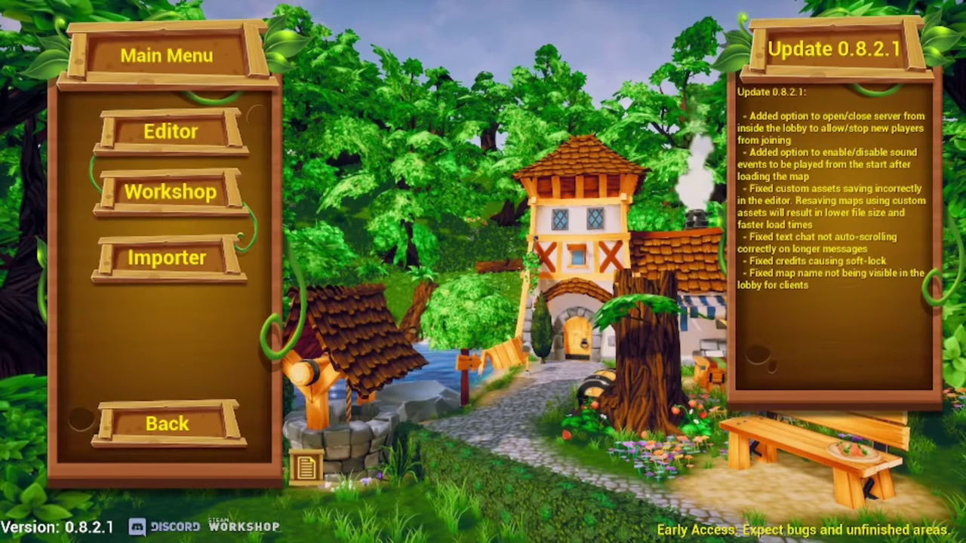
# Open the map setup for the map editor
pyautogui.click(220, 434)
pyautogui.click(166, 258)
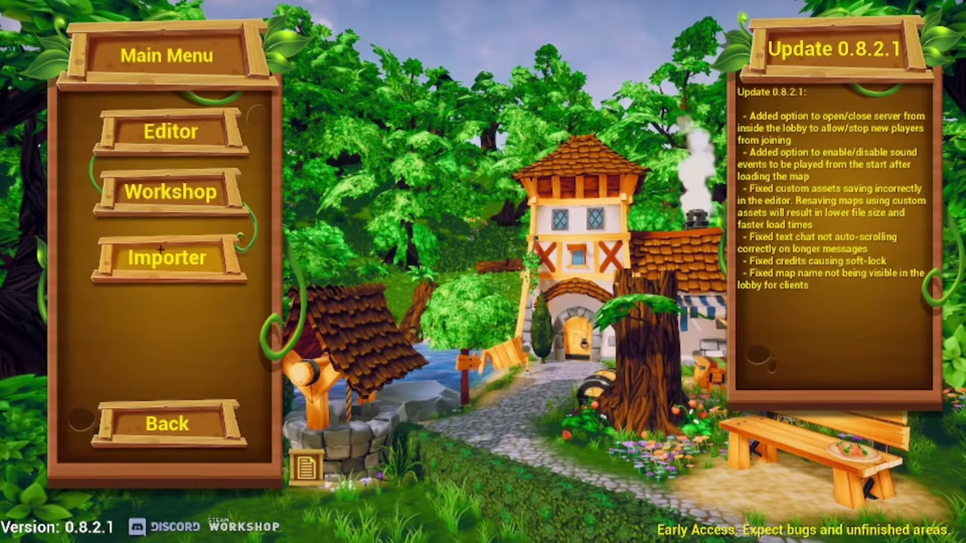
pyautogui.click(172, 138)
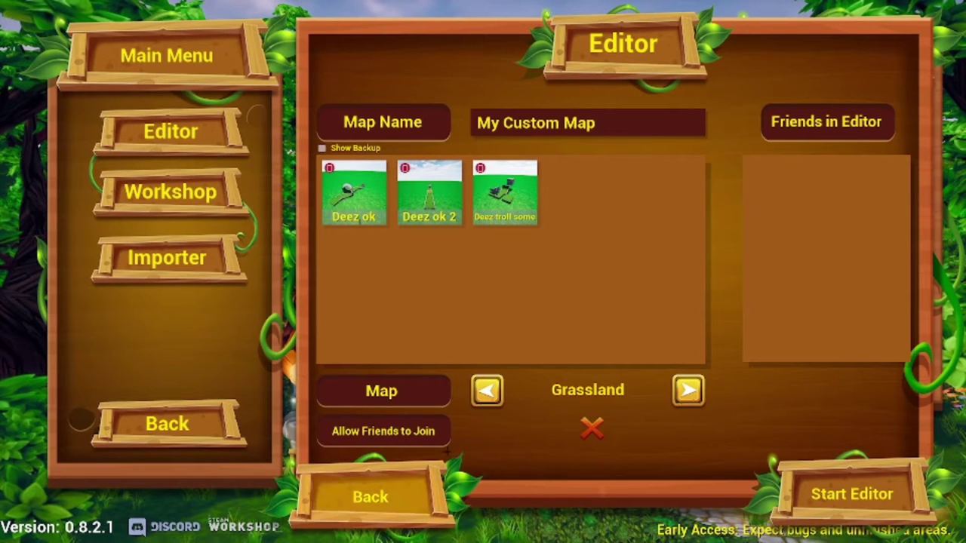
# Cycle through the base maps back to Grassland and start the editor with it
pyautogui.click(683, 389)
pyautogui.click(683, 388)
pyautogui.click(684, 389)
pyautogui.click(685, 389)
pyautogui.click(684, 389)
pyautogui.click(679, 391)
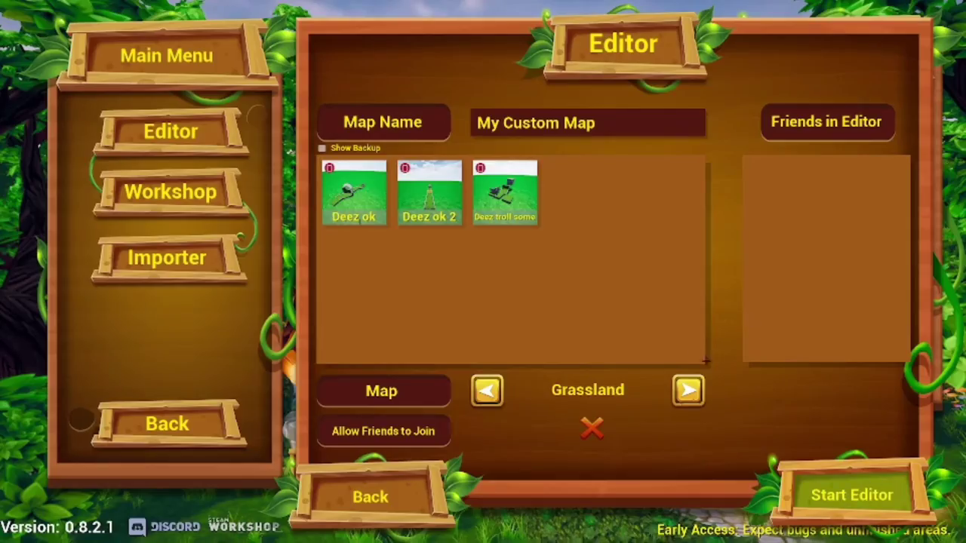
pyautogui.click(851, 495)
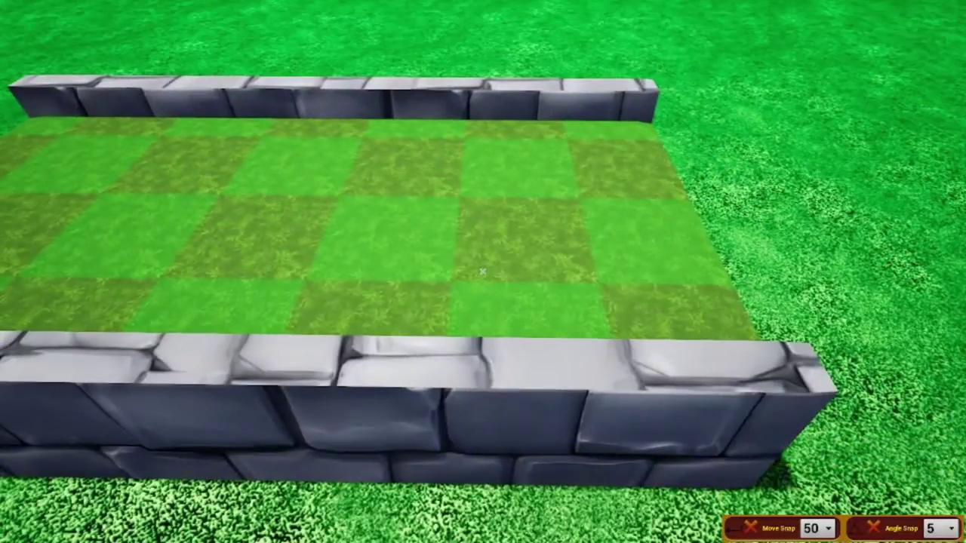
# Place Simple Lane 2 Wall pieces end to end, closing the gap between neighbouring lane sections
pyautogui.press('a')
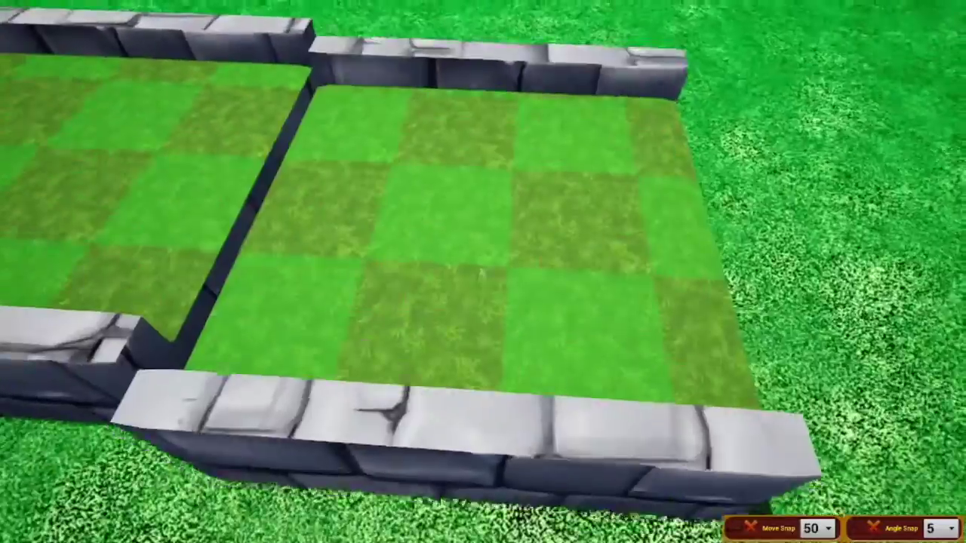
pyautogui.press('w')
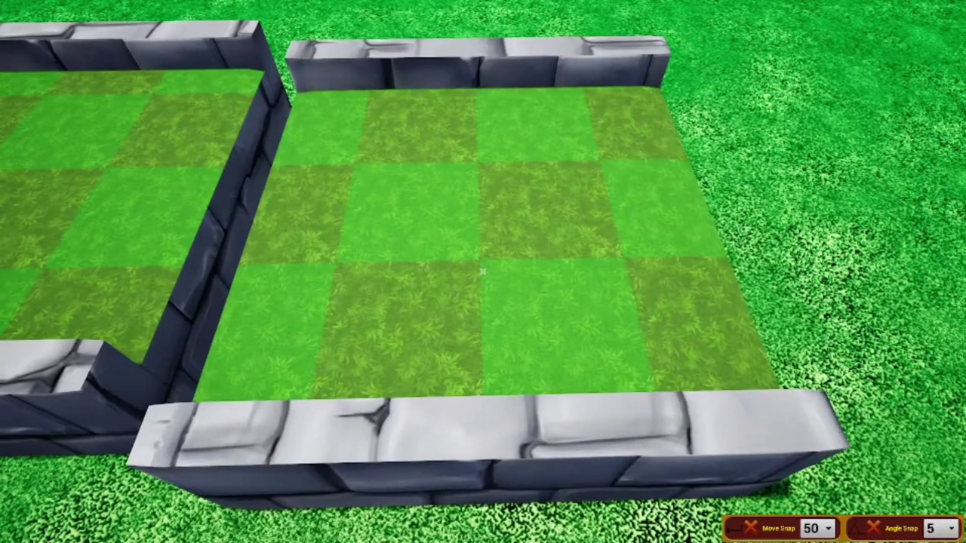
pyautogui.press('s')
pyautogui.press('d')
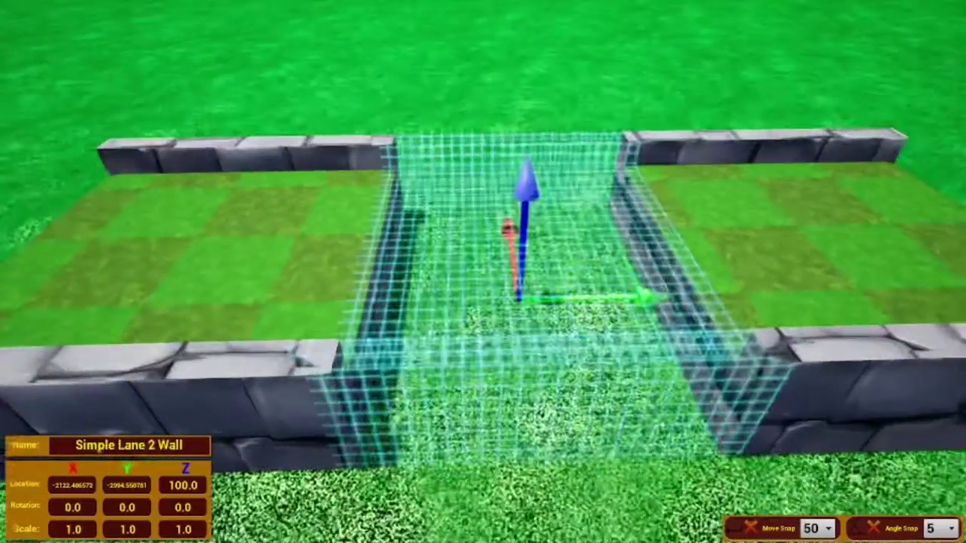
pyautogui.press('w')
pyautogui.moveTo(483, 271); pyautogui.dragTo(613, 271, button='right')
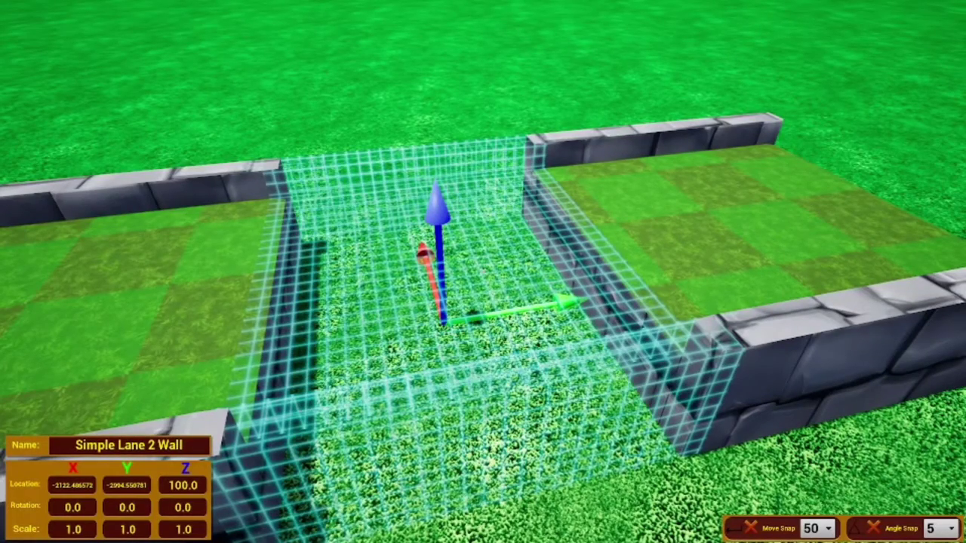
pyautogui.press('s')
pyautogui.moveTo(483, 272); pyautogui.dragTo(463, 275, button='right')
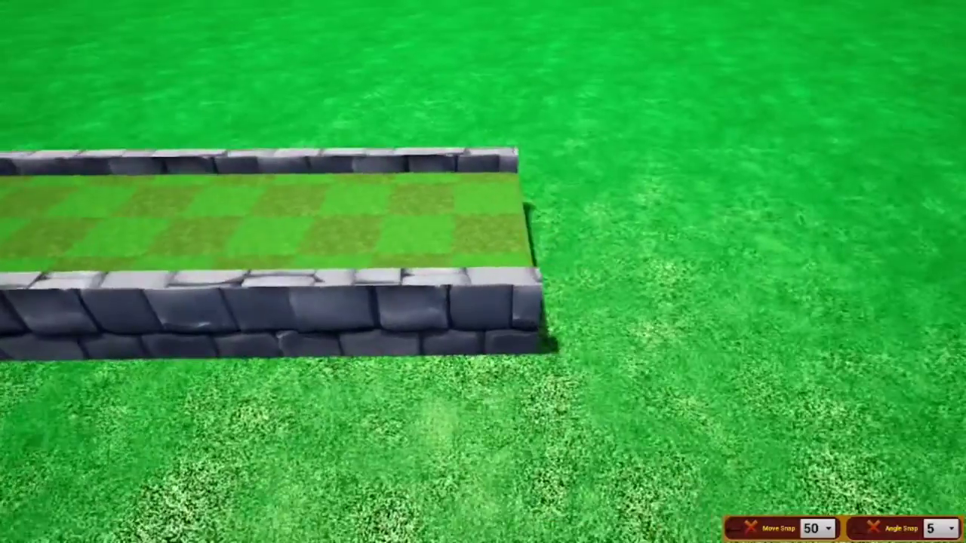
# Extend the straight lane with further Simple Lane 2 Wall pieces at its open end
pyautogui.press('d')
pyautogui.press('w')
pyautogui.moveTo(482, 272); pyautogui.dragTo(500, 317, button='right')
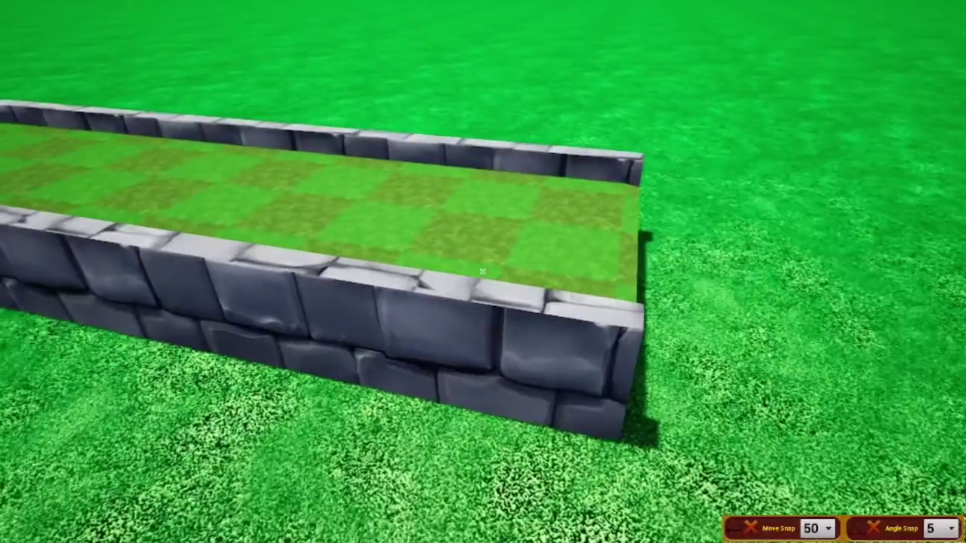
pyautogui.press('d')
pyautogui.moveTo(483, 272); pyautogui.dragTo(573, 306, button='right')
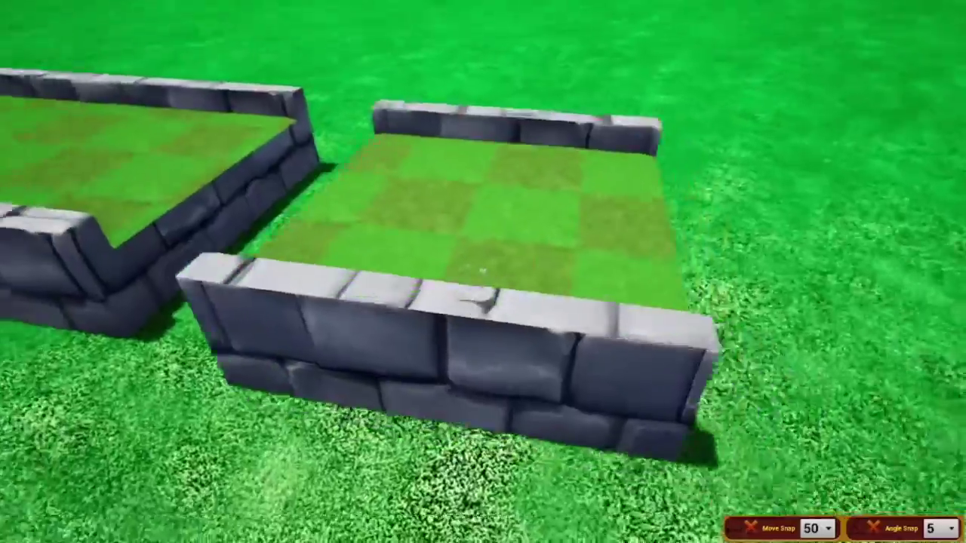
pyautogui.press('d')
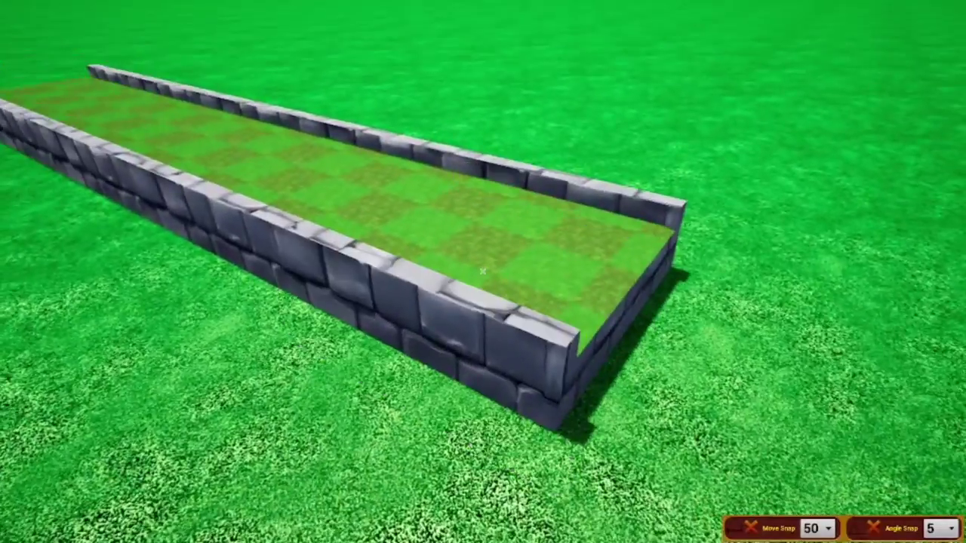
pyautogui.press('d')
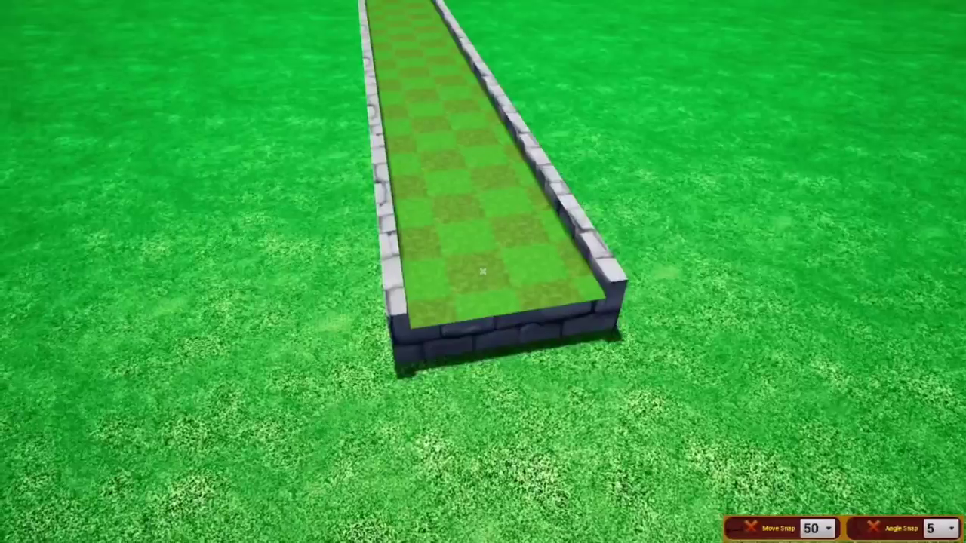
pyautogui.moveTo(483, 272); pyautogui.dragTo(596, 528, button='right')
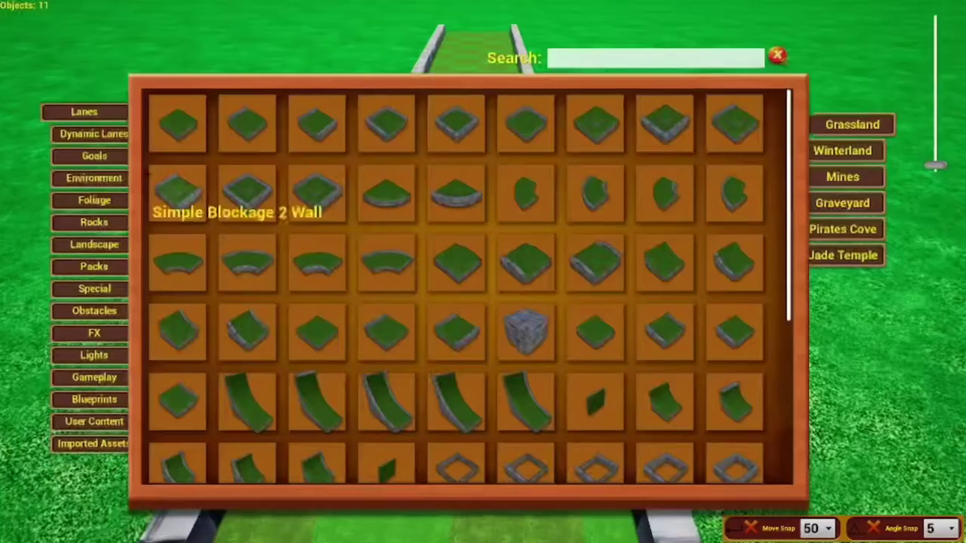
# Try a wooden ramp and a raised wooden platform from the Environment objects at the lane's end
pyautogui.click(93, 180)
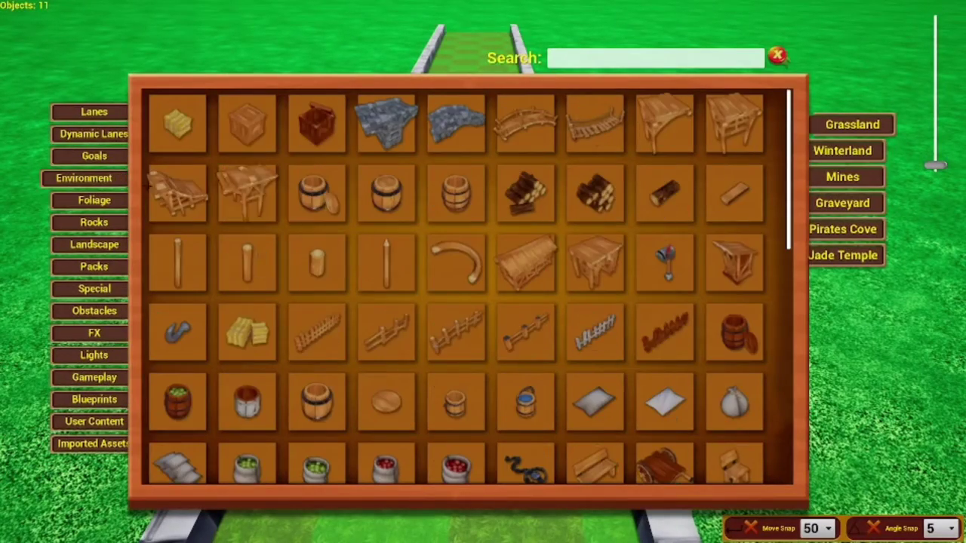
pyautogui.click(176, 194)
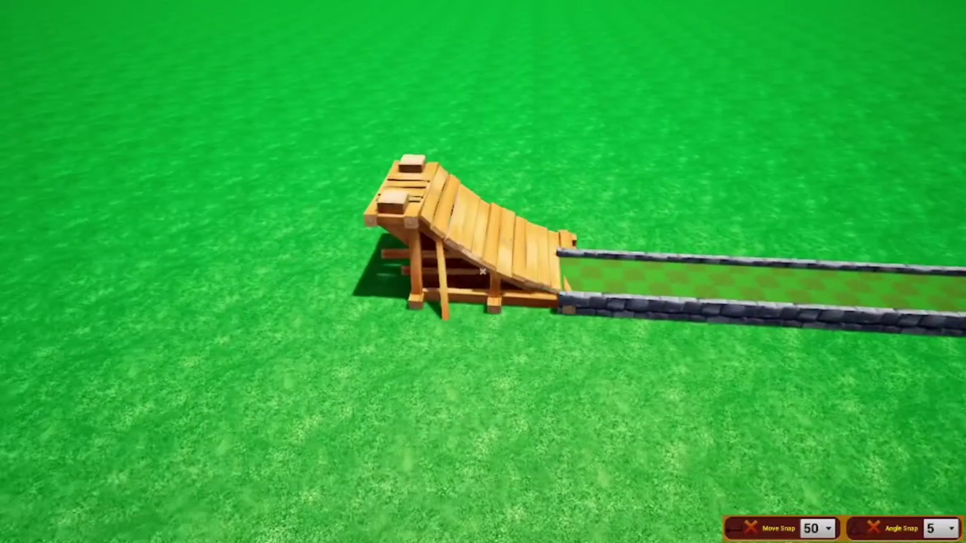
pyautogui.press('Tab')
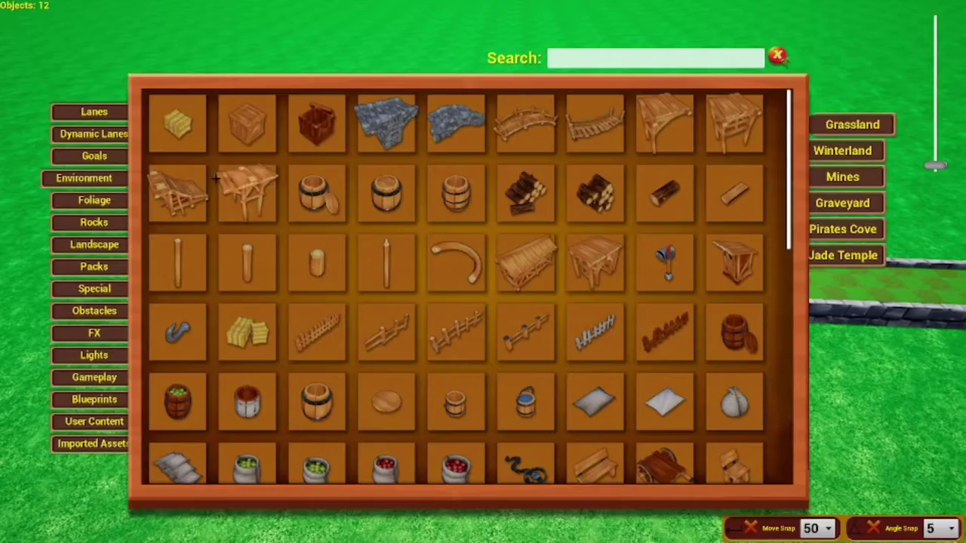
pyautogui.click(227, 185)
# Place two Barrel 2 objects opposite each other, one on each side wall of the lane
pyautogui.press('Tab')
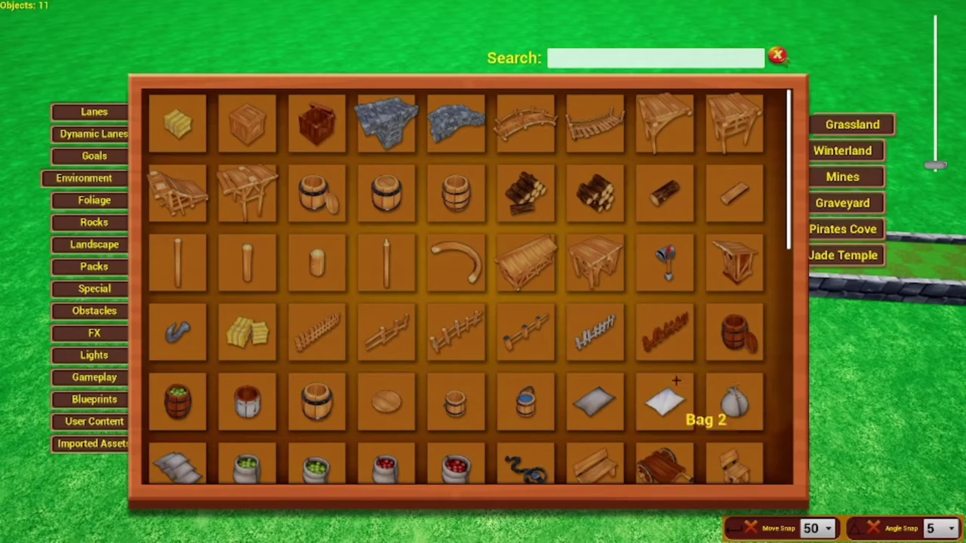
pyautogui.click(330, 200)
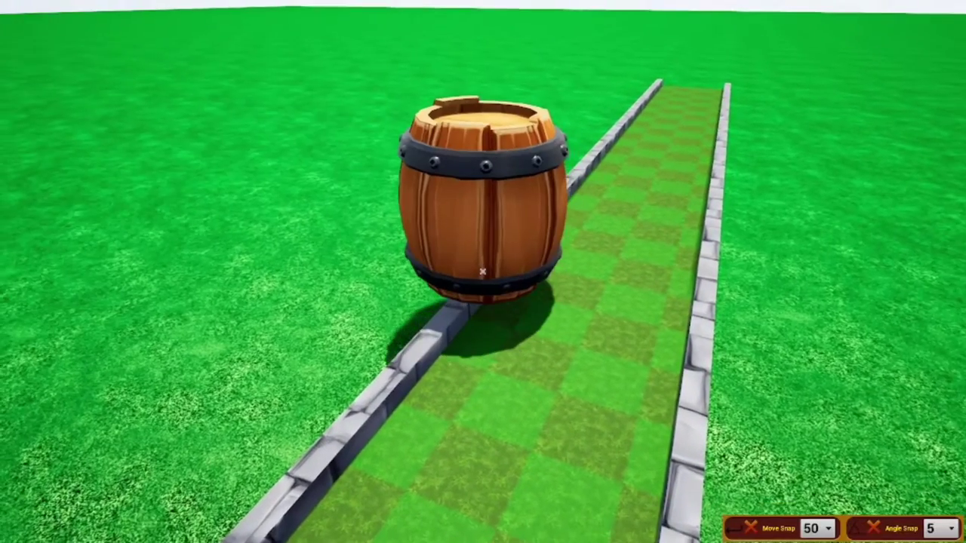
pyautogui.click(483, 272)
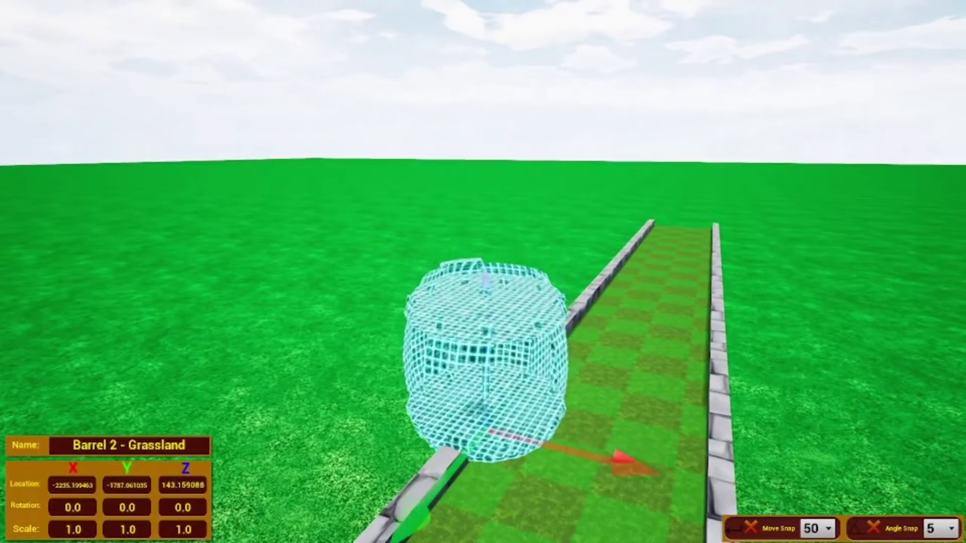
pyautogui.click(483, 272)
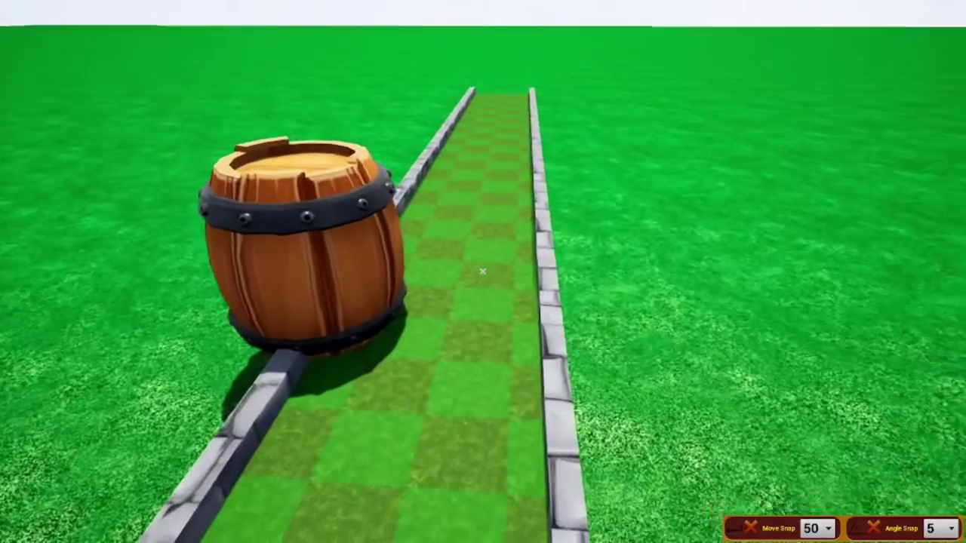
pyautogui.click(483, 272)
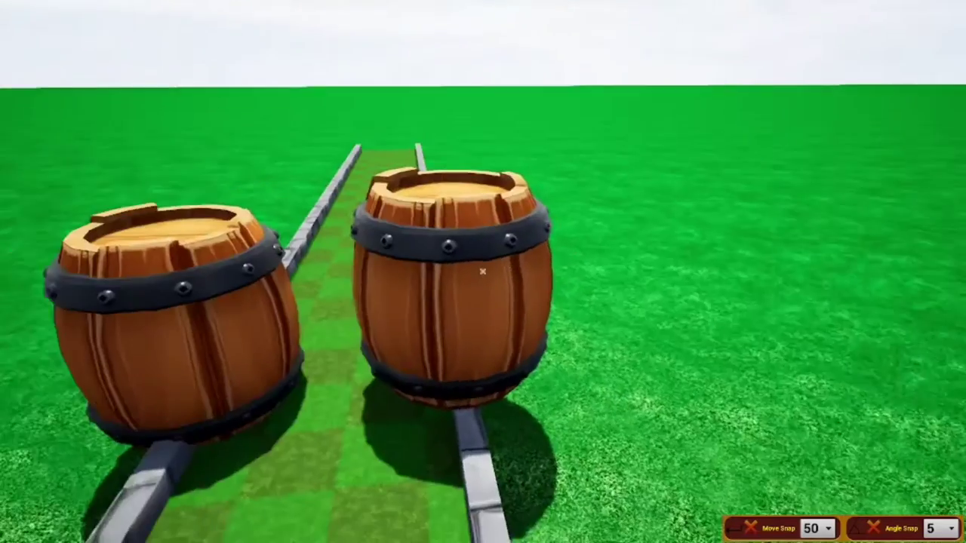
pyautogui.click(482, 271)
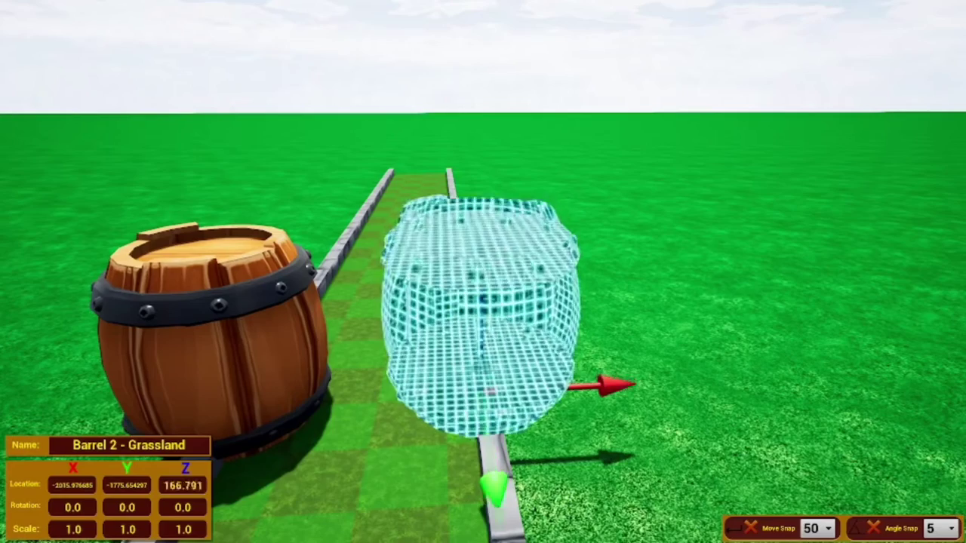
pyautogui.click(483, 270)
pyautogui.press('w')
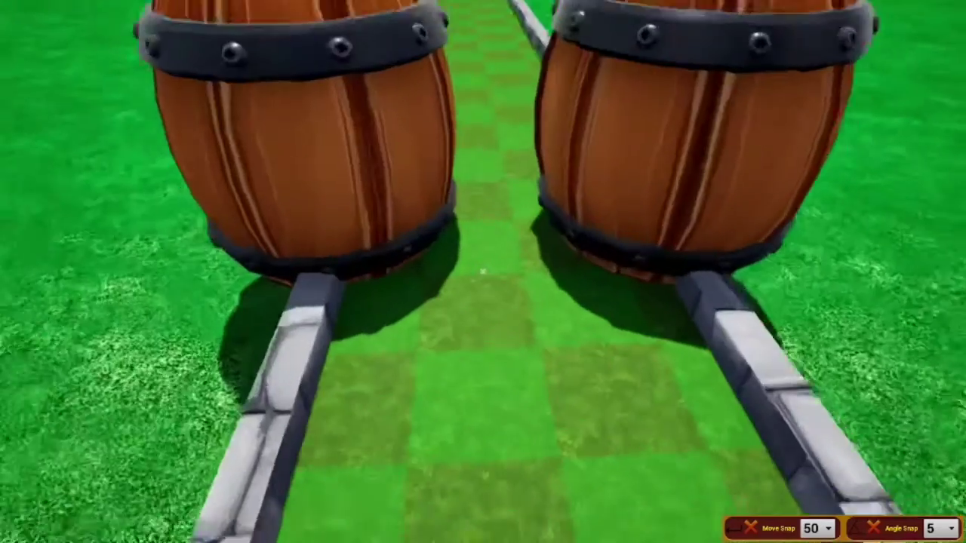
pyautogui.press('s')
# Place two small stone tunnel arches from the Obstacles in line between the barrels, openings facing along the lane
pyautogui.press('Tab')
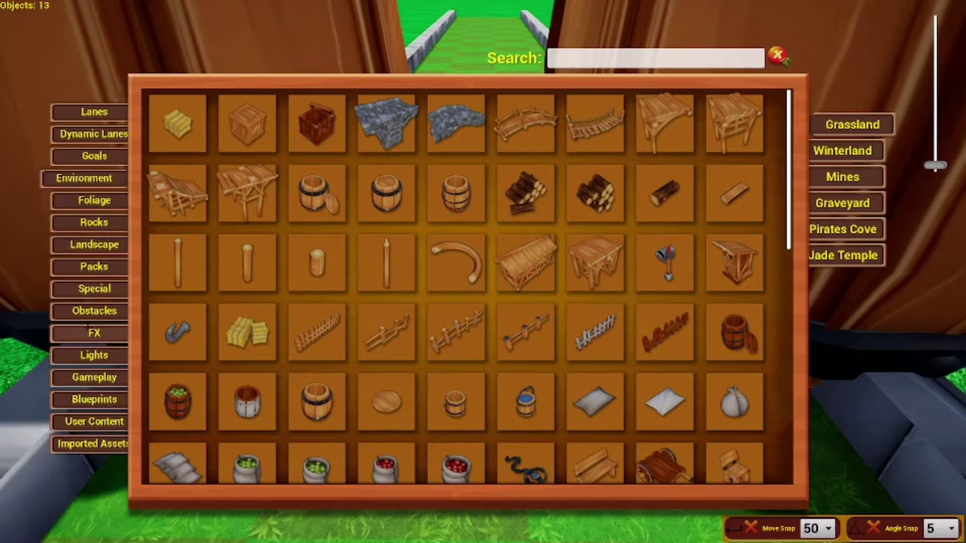
pyautogui.click(86, 310)
pyautogui.click(447, 119)
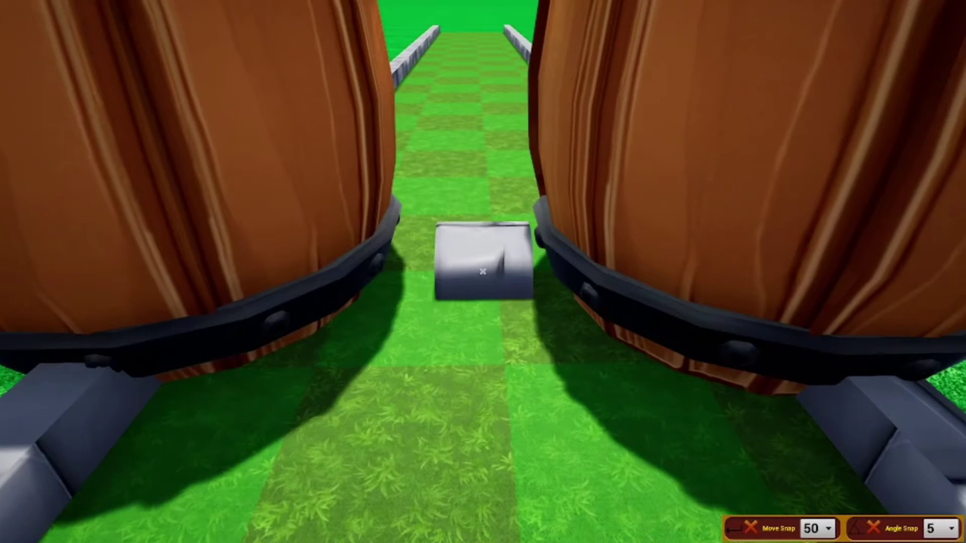
pyautogui.scroll(-2, 482, 271)
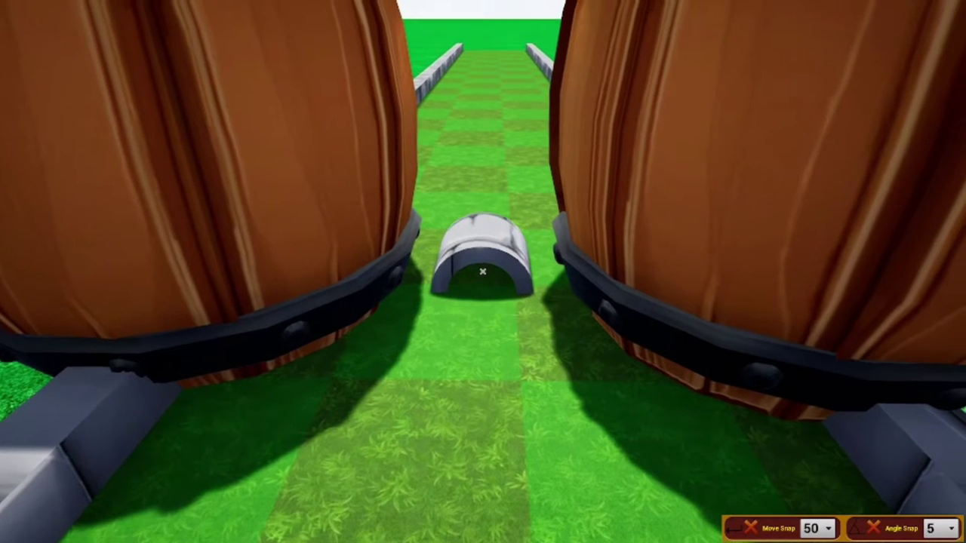
pyautogui.scroll(2, 482, 272)
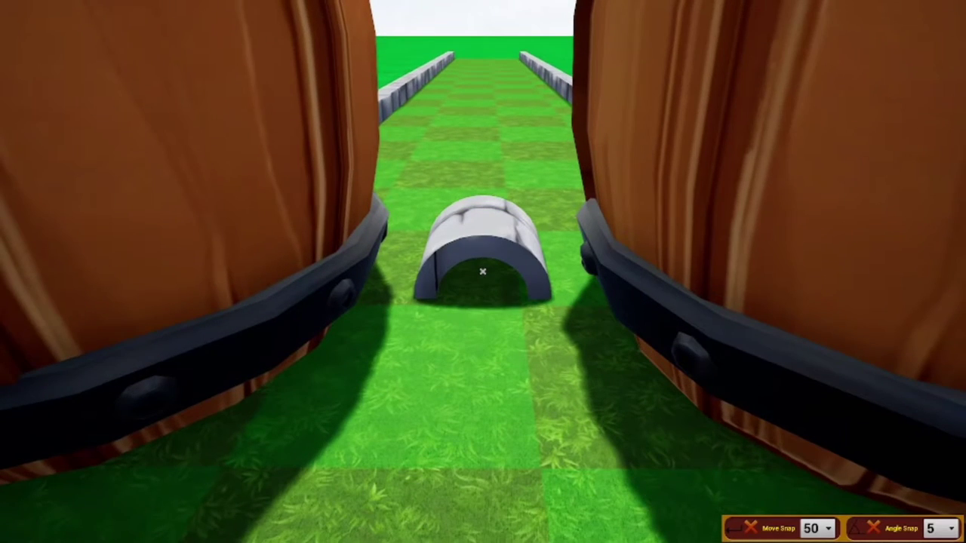
pyautogui.click(483, 271)
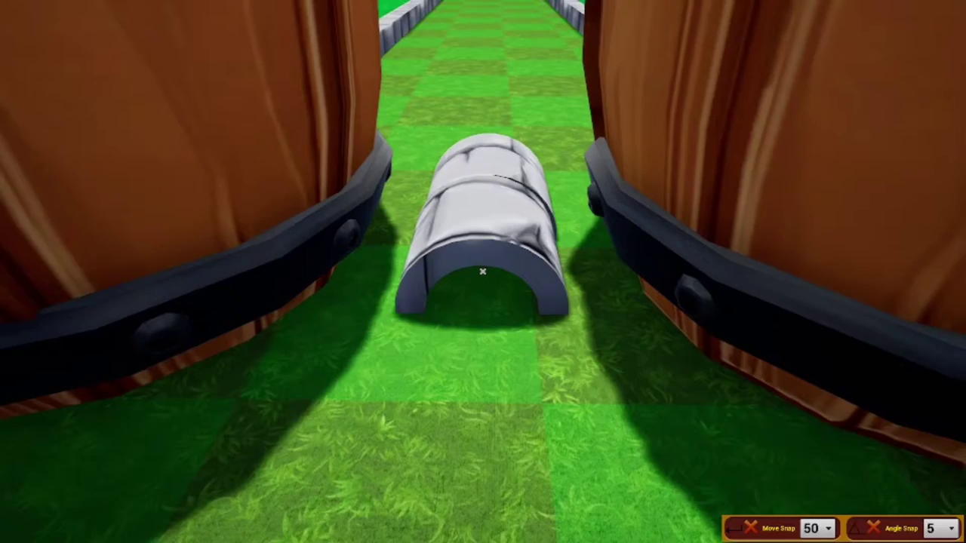
# Place a rounded walled goal with a hole and flag from the Goals objects at the lane's open end beyond the barrels
pyautogui.press('s')
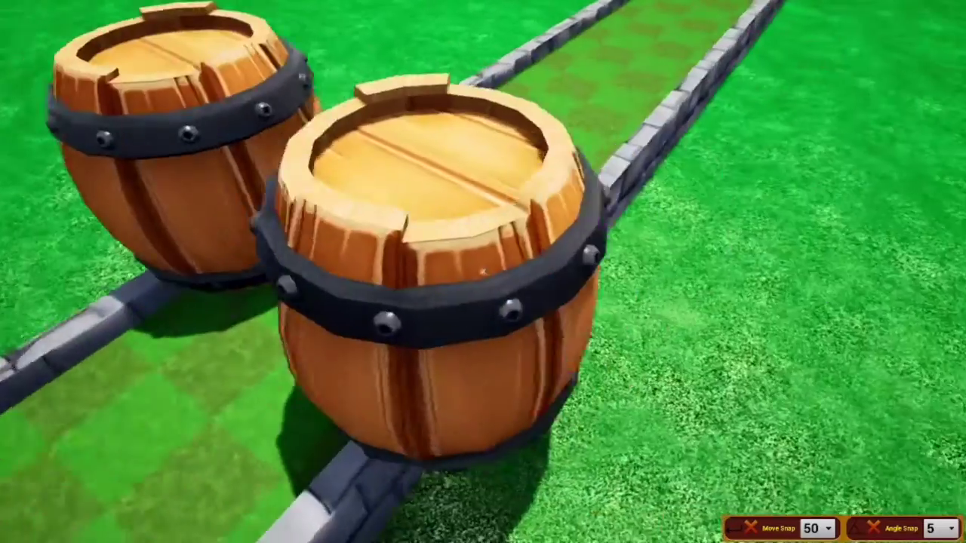
pyautogui.scroll(5, 482, 272)
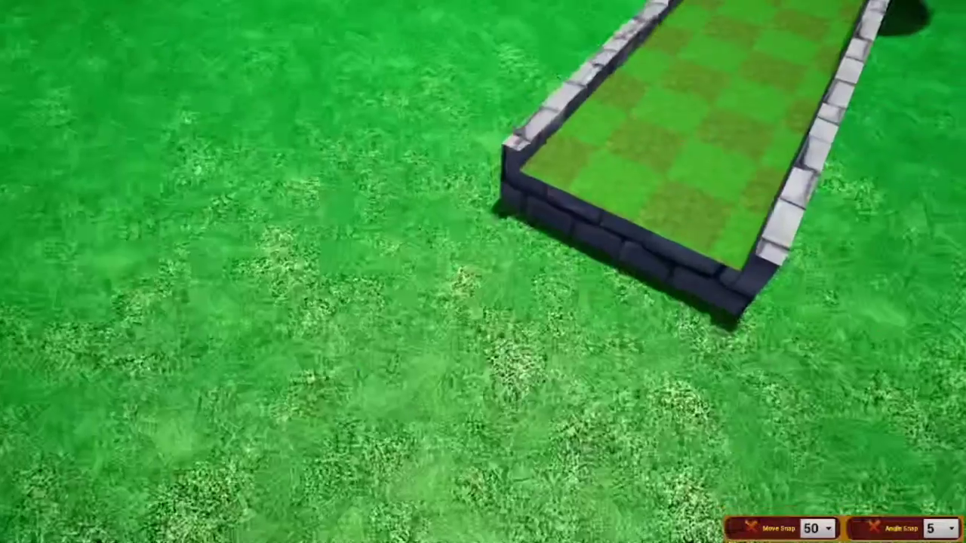
pyautogui.press('Tab')
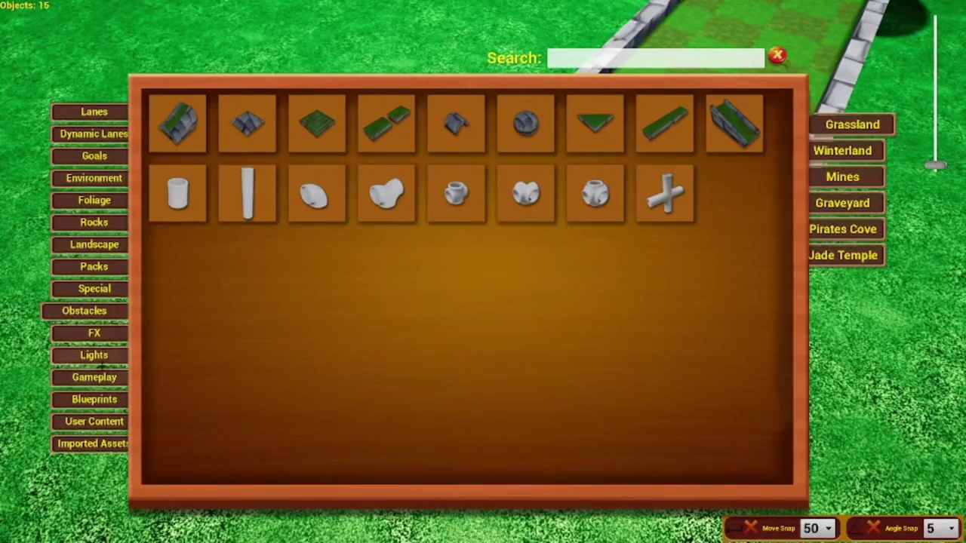
pyautogui.click(94, 288)
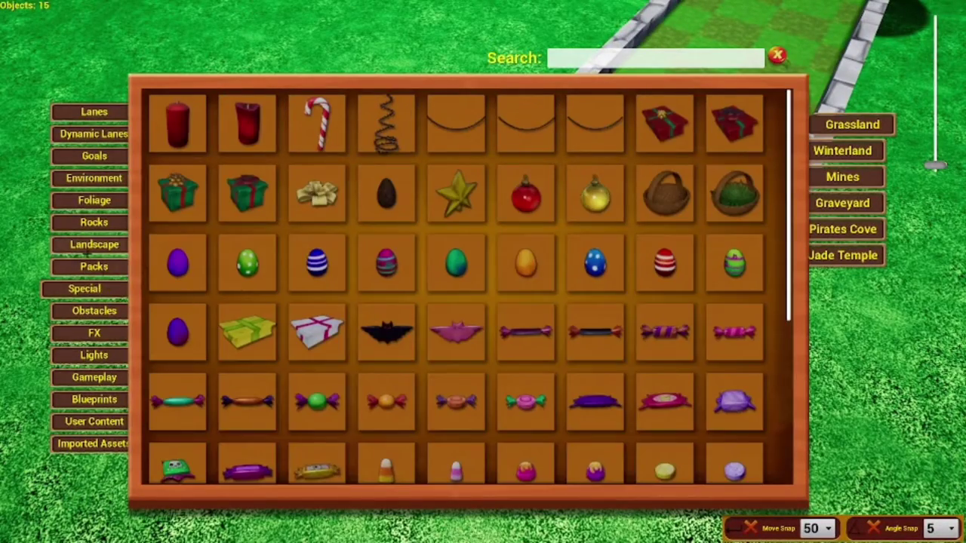
pyautogui.click(89, 266)
pyautogui.click(96, 155)
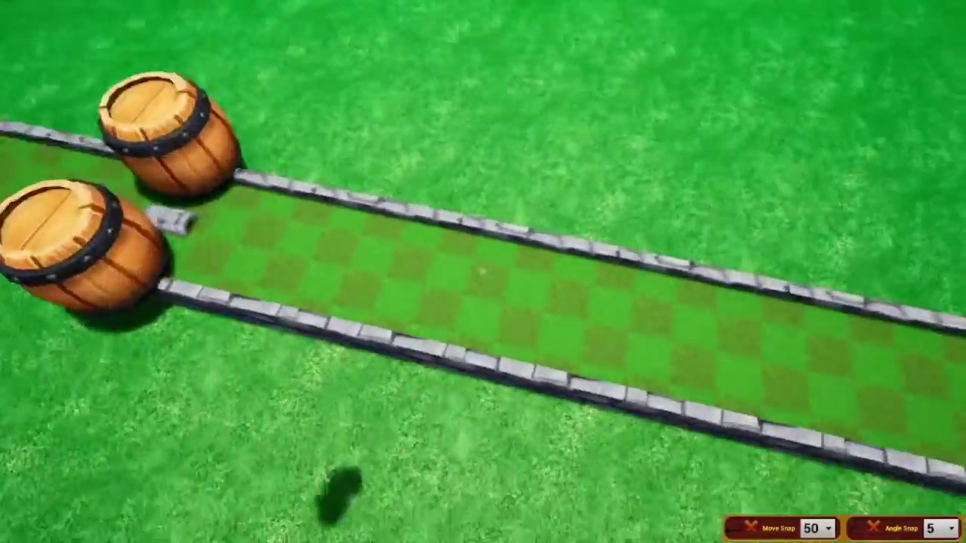
pyautogui.press('w')
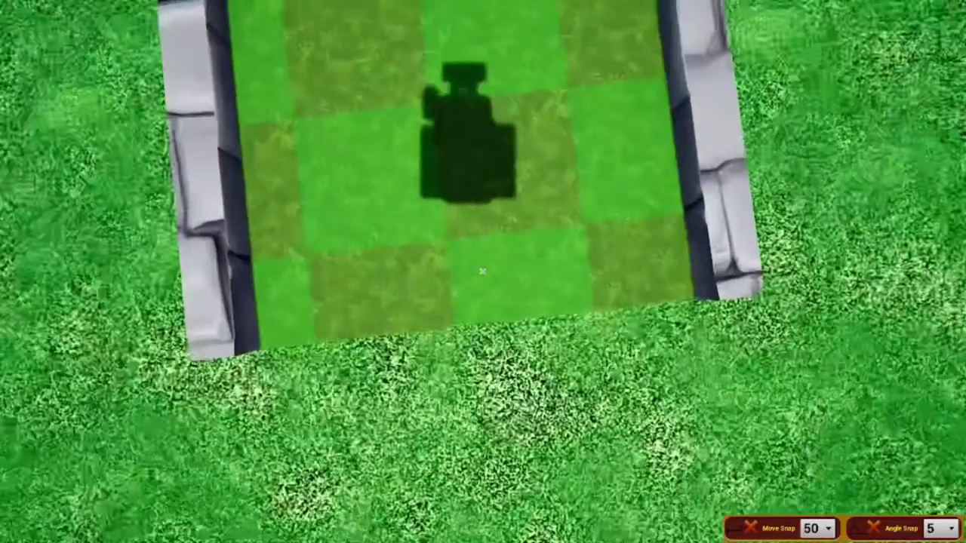
pyautogui.press('s')
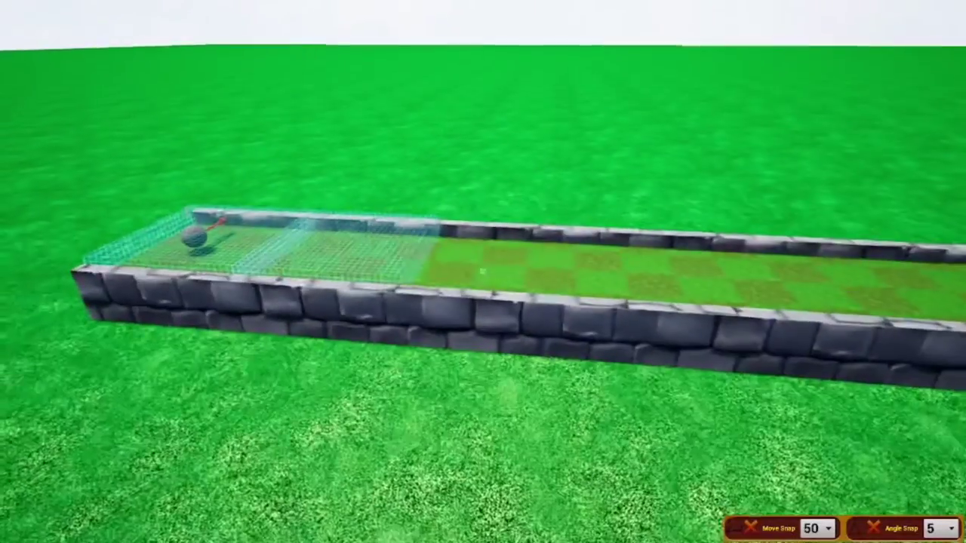
# Cover the rest of the course with blue grid volumes, from the start ball along the lane to around the goal
pyautogui.click(482, 271)
pyautogui.press('d')
pyautogui.click(483, 272)
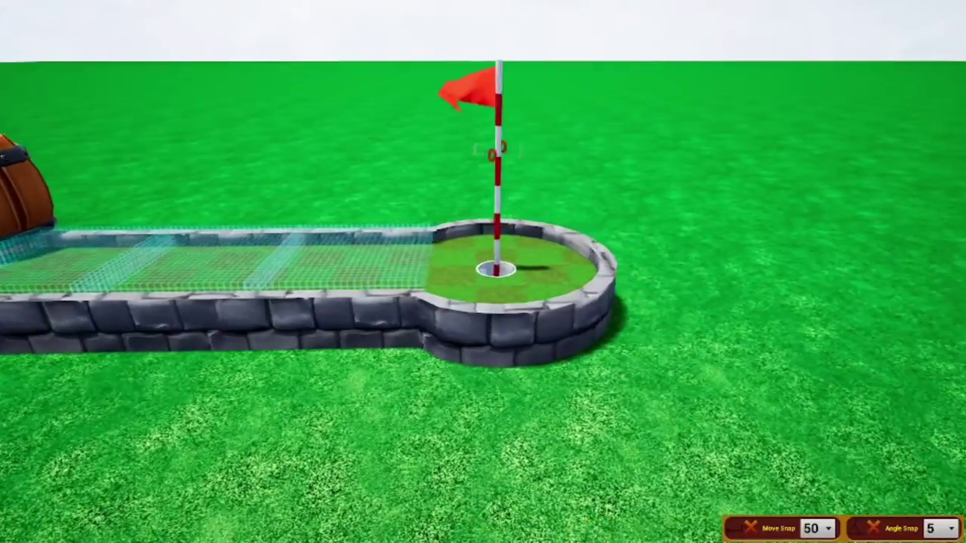
pyautogui.press('w')
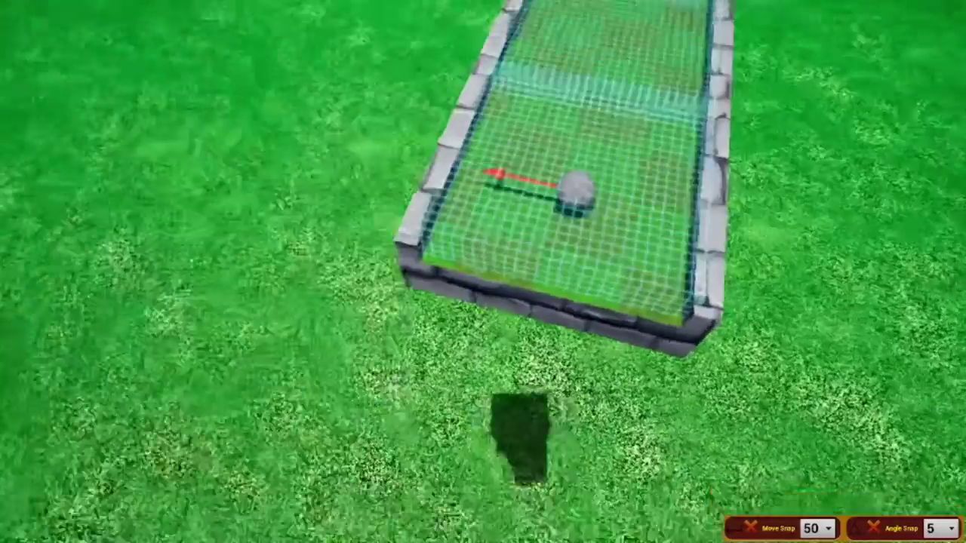
# Look at the editor's How To Play help categories and close the help
pyautogui.press('Escape')
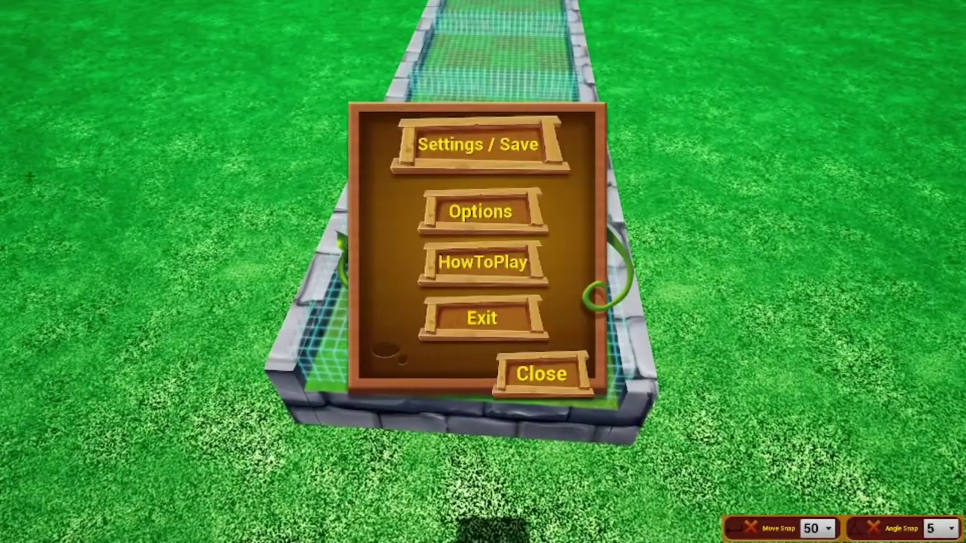
pyautogui.click(472, 265)
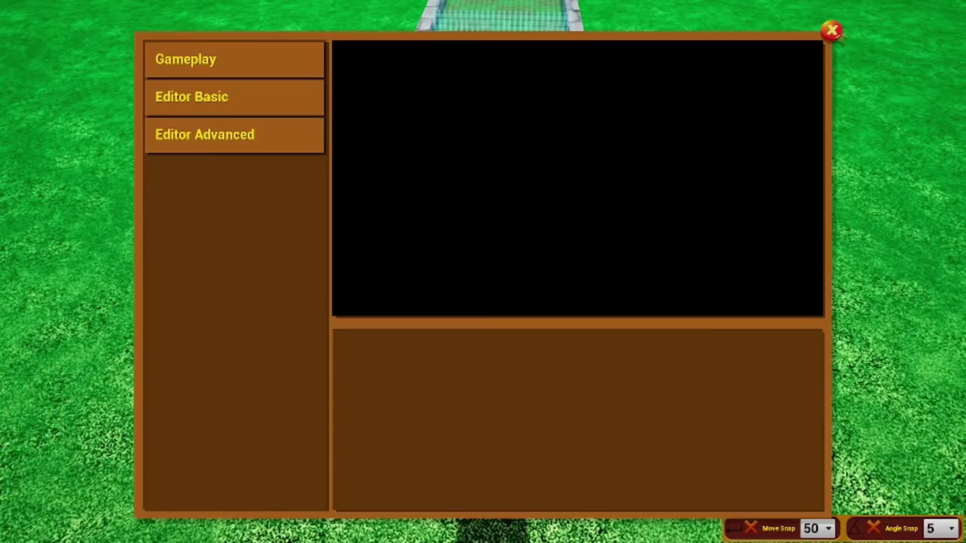
pyautogui.click(831, 31)
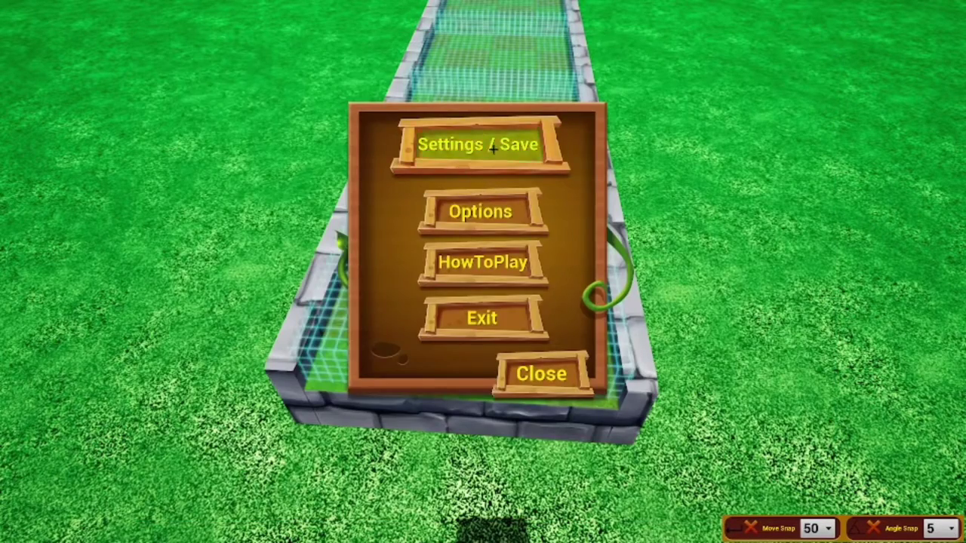
# Rename the map to "Tut for yt" in the map settings and save it
pyautogui.click(483, 158)
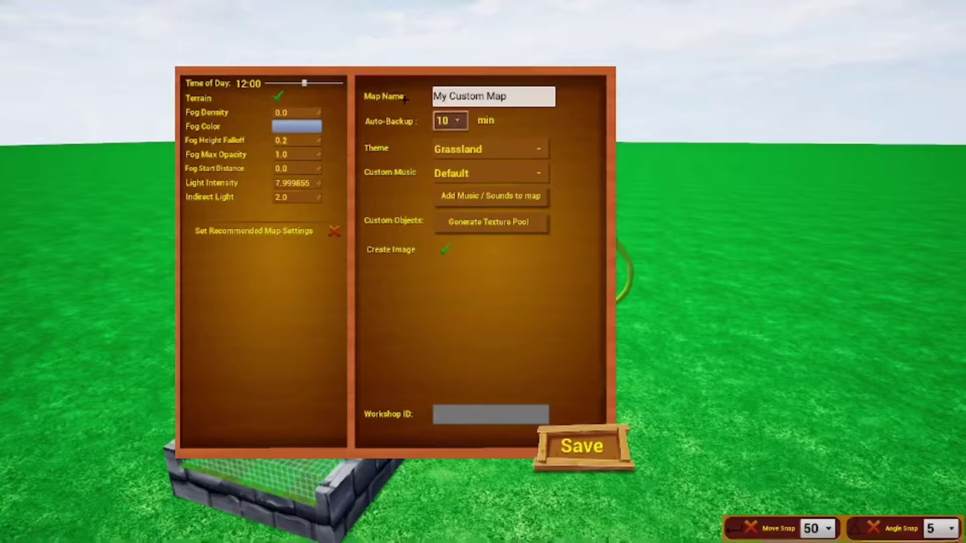
pyautogui.click(527, 104)
pyautogui.press('BackSpace')
pyautogui.press('BackSpace')
pyautogui.press('BackSpace')
pyautogui.press('BackSpace')
pyautogui.press('BackSpace')
pyautogui.press('BackSpace')
pyautogui.press('BackSpace')
pyautogui.press('BackSpace')
pyautogui.press('BackSpace')
pyautogui.press('BackSpace')
pyautogui.press('BackSpace')
pyautogui.press('BackSpace')
pyautogui.press('BackSpace')
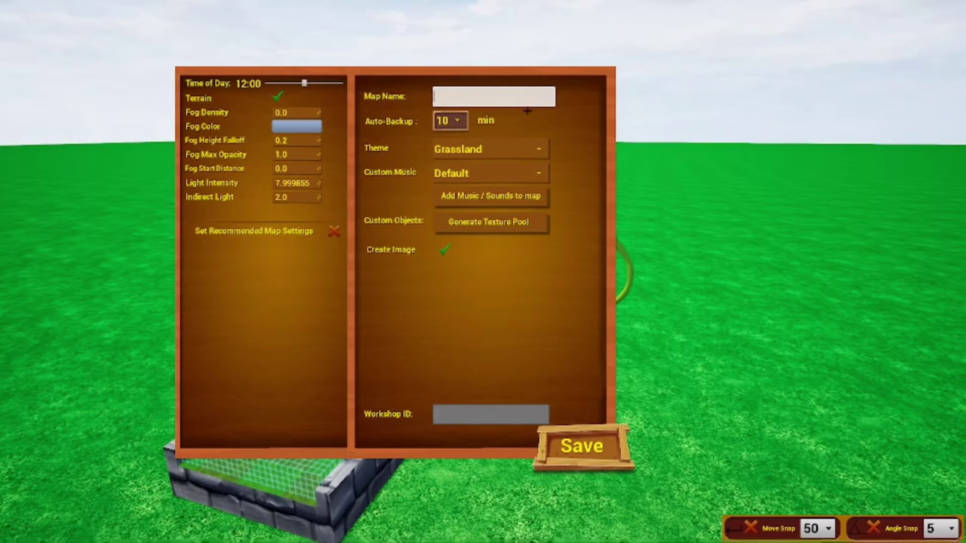
pyautogui.write('Tut fo')
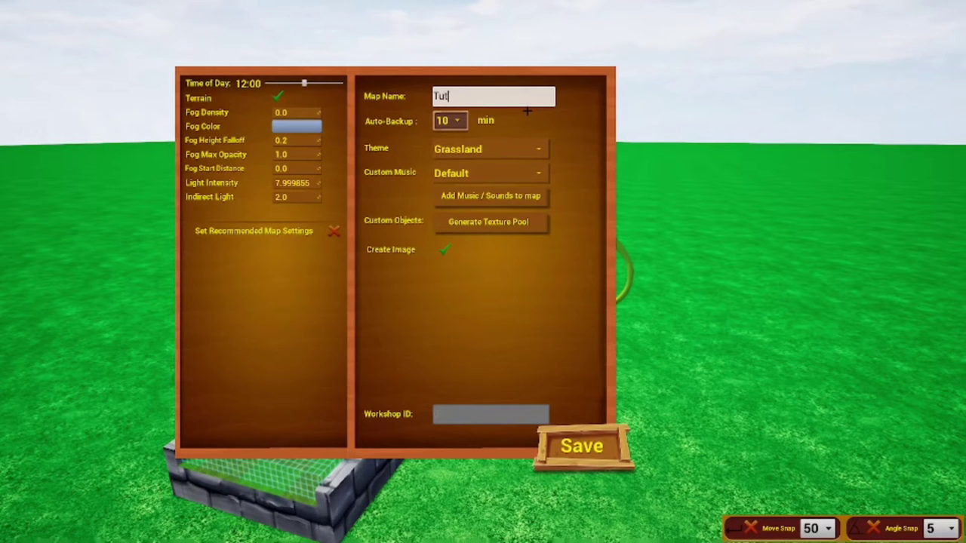
pyautogui.write('r yt')
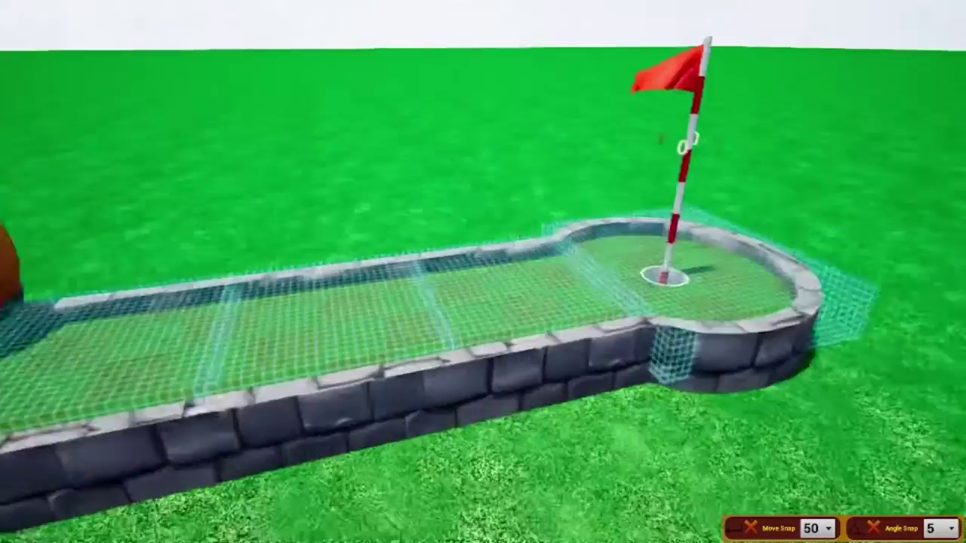
# Quit the map editor and return to the main menu
pyautogui.press('Escape')
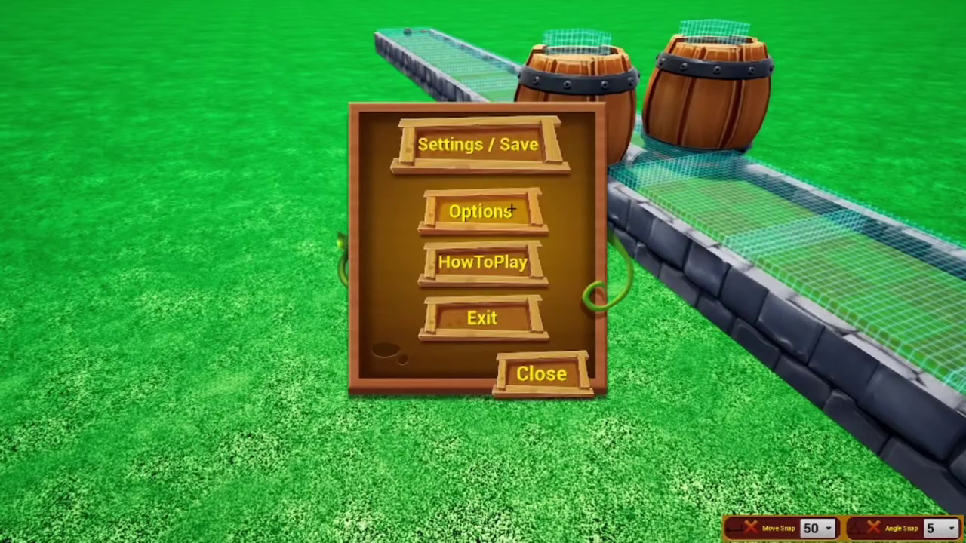
pyautogui.click(513, 317)
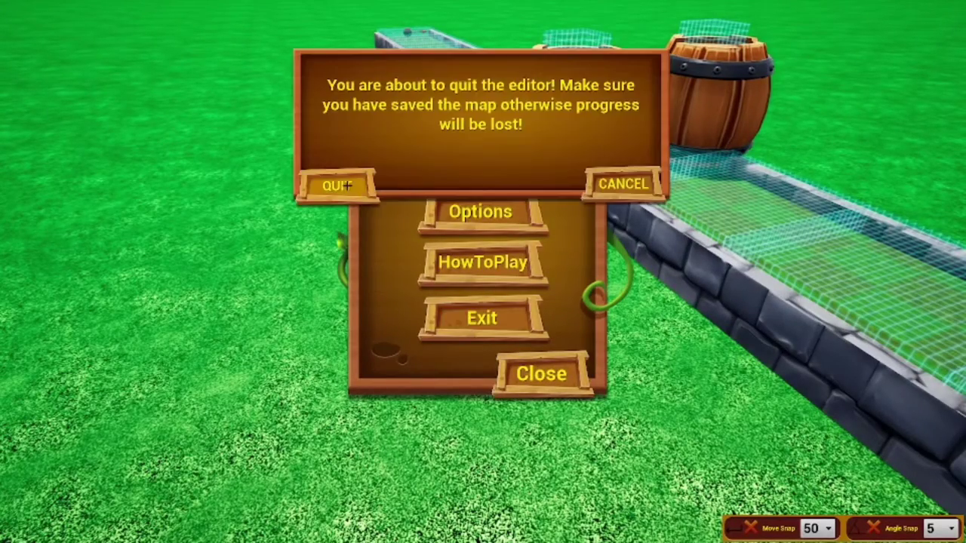
pyautogui.click(325, 185)
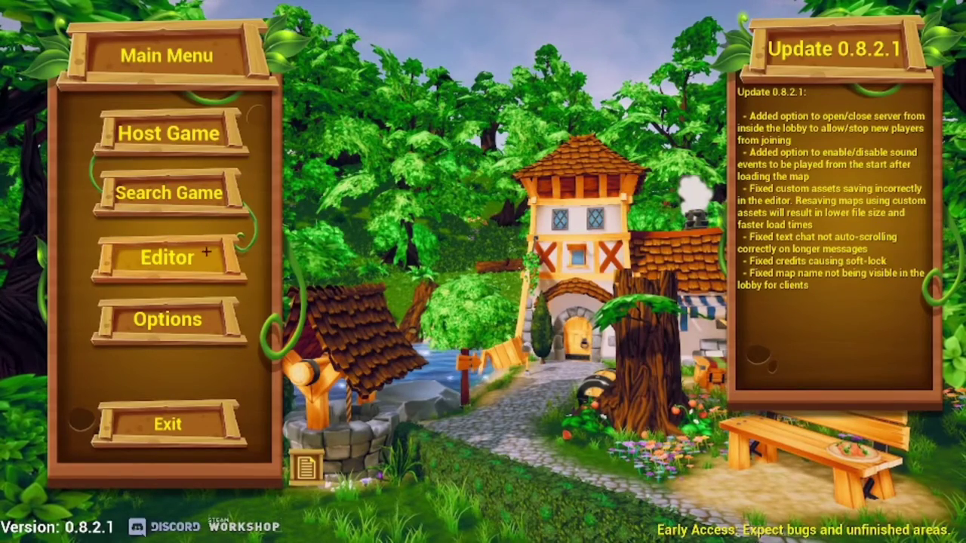
# Upload the map "Tut for yt" to the Workshop with the title "Tut for yt" and Public visibility
pyautogui.click(161, 260)
pyautogui.click(170, 192)
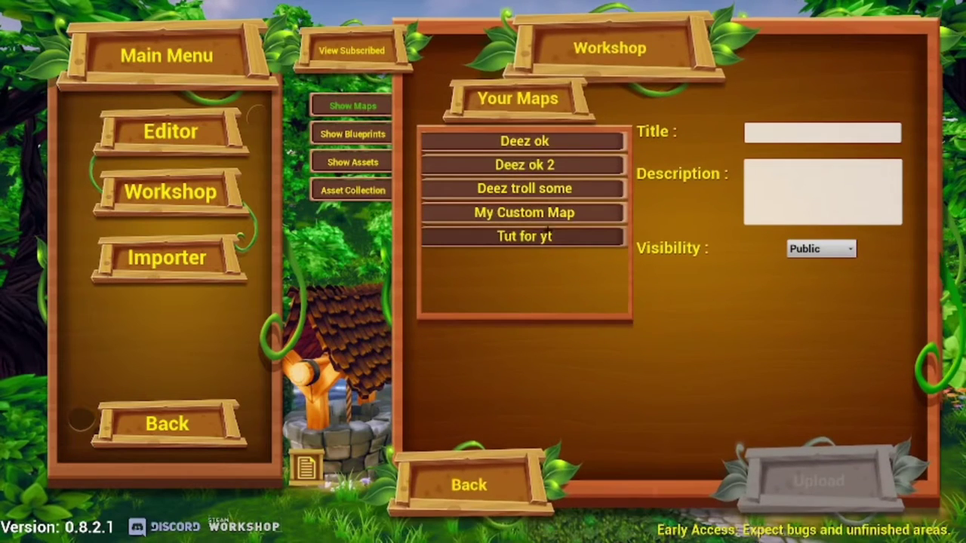
pyautogui.click(548, 232)
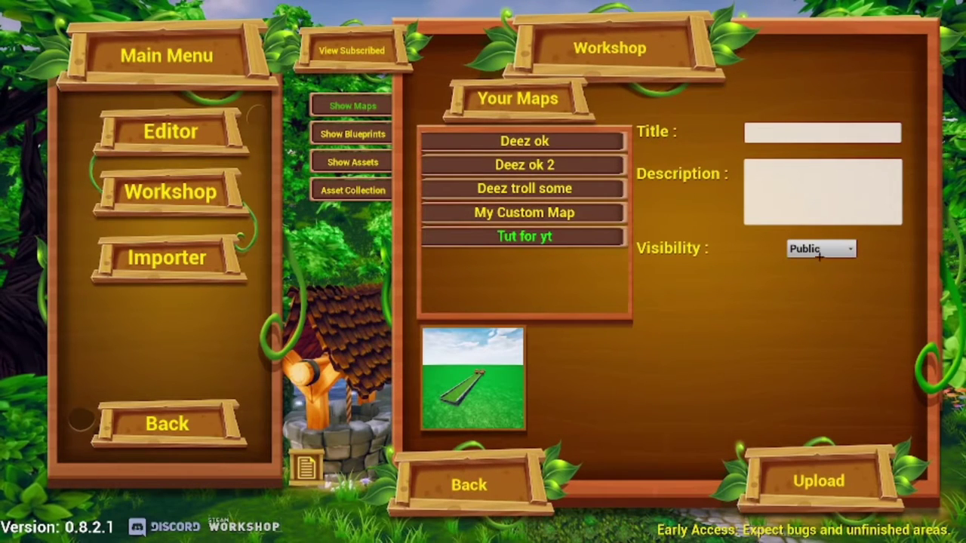
pyautogui.click(793, 136)
pyautogui.write('Tut for yt')
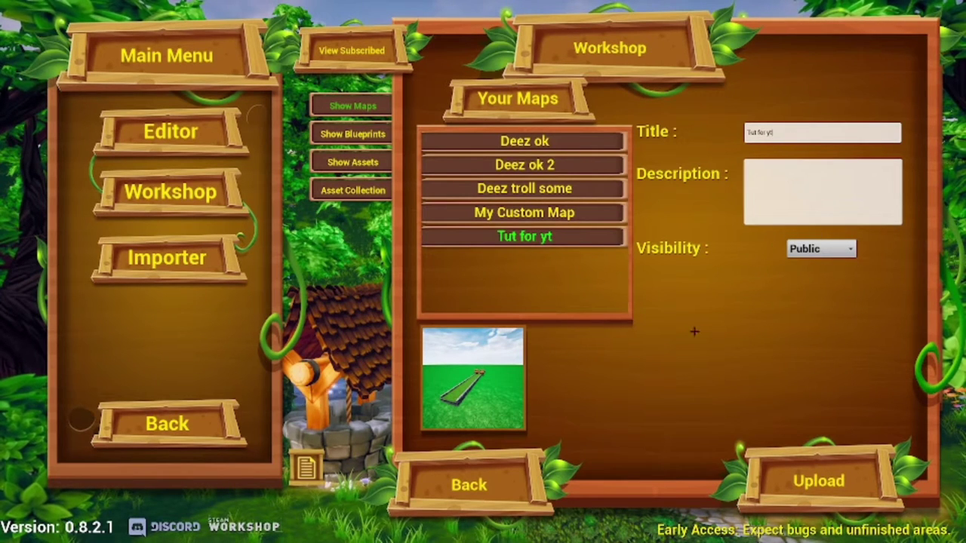
pyautogui.click(791, 474)
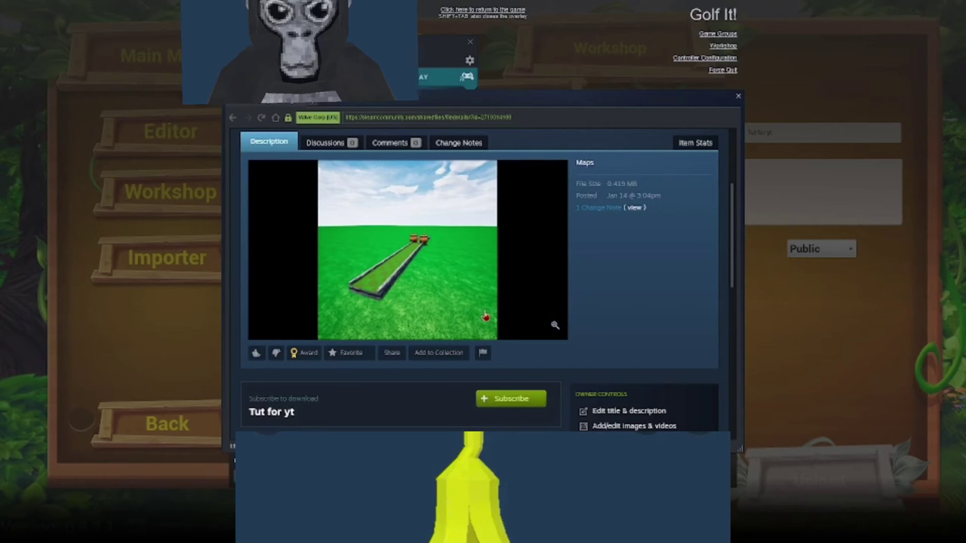
# Subscribe to the uploaded "Tut for yt" map on its Steam Workshop page, return to the game and leave the Workshop screen
pyautogui.click(533, 406)
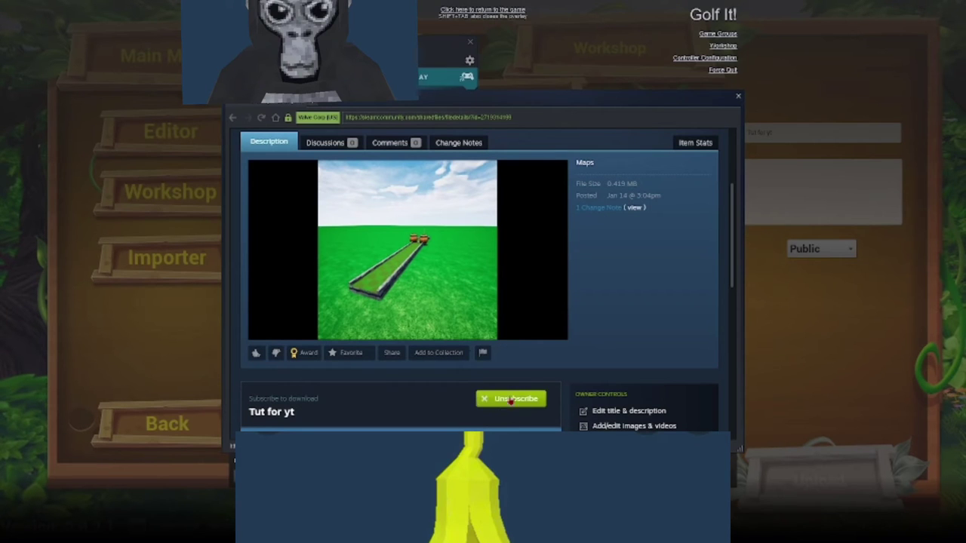
pyautogui.click(482, 11)
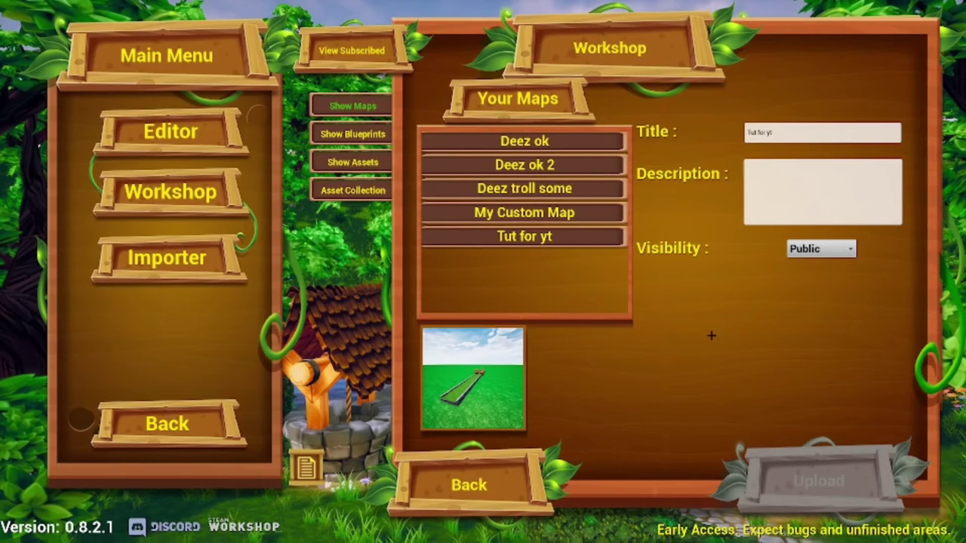
pyautogui.click(424, 460)
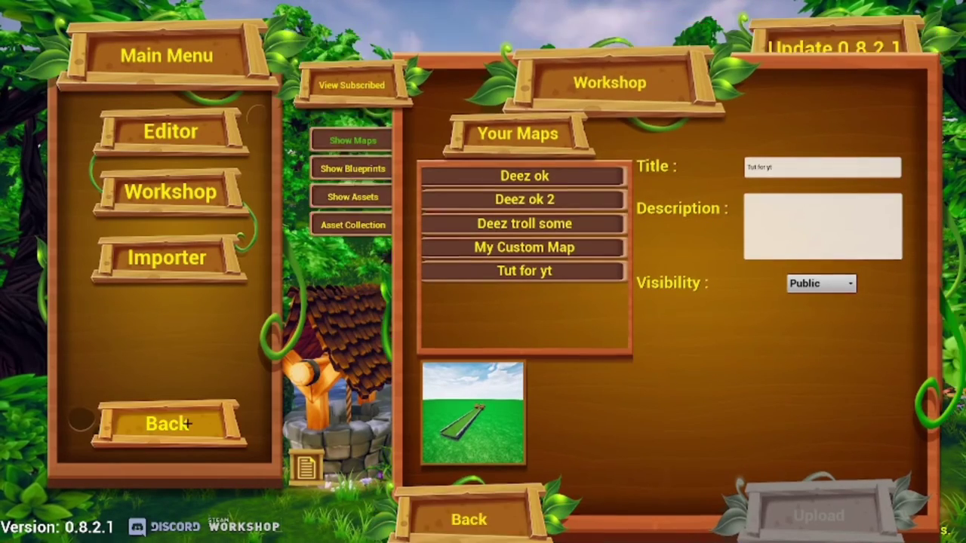
# Host a game on the custom map "Tut for yt" with the existing server settings
pyautogui.click(198, 425)
pyautogui.click(159, 143)
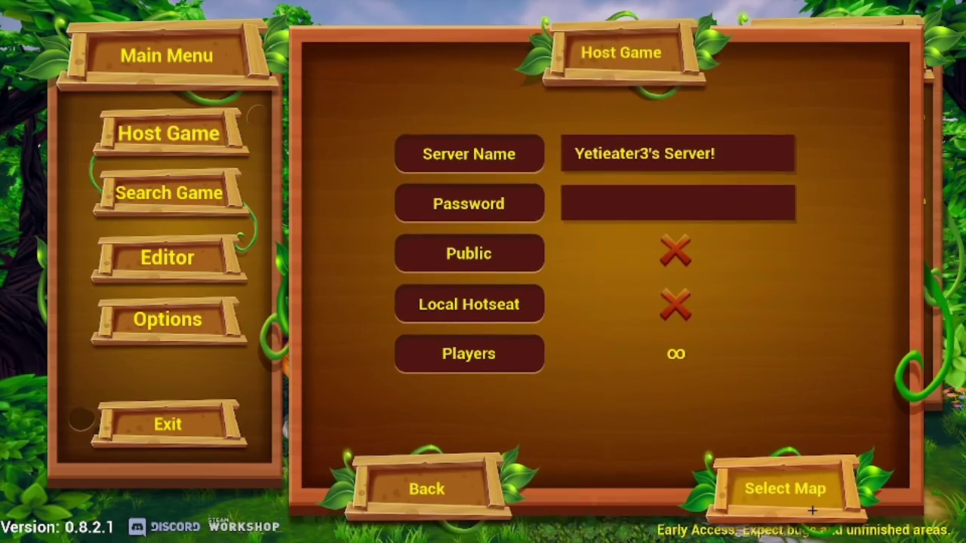
pyautogui.click(796, 483)
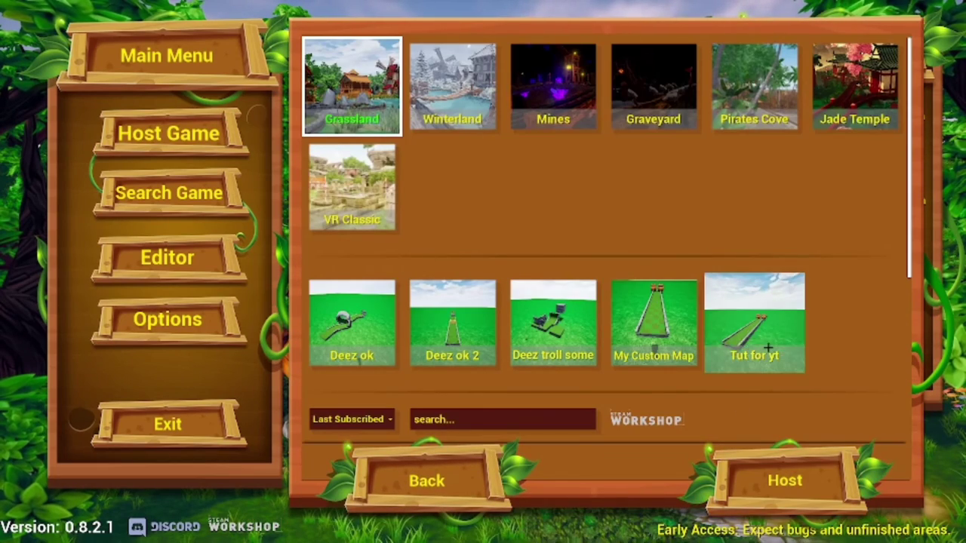
pyautogui.click(754, 324)
pyautogui.click(771, 488)
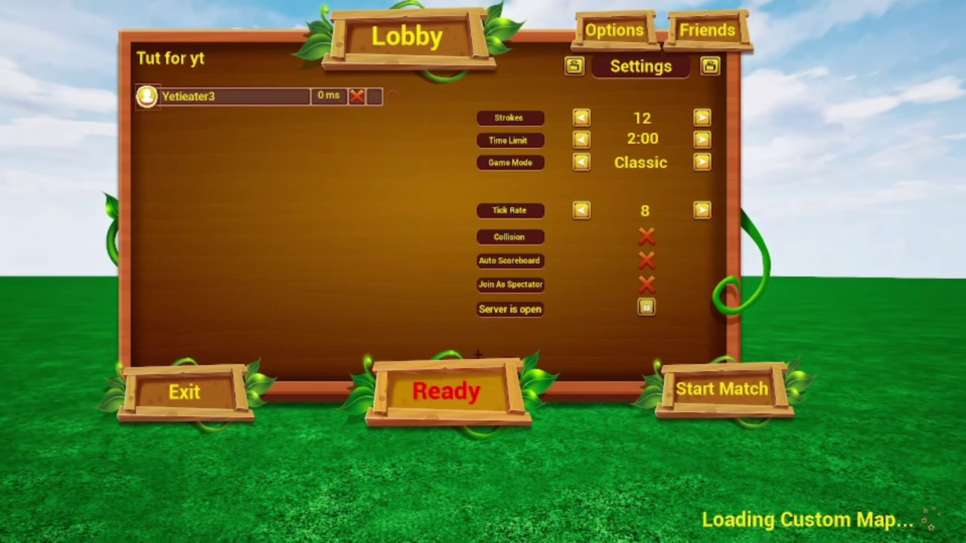
# Raise the lobby's stroke limit by three increments and the time limit by one, and mark the player as ready
pyautogui.click(702, 117)
pyautogui.click(702, 118)
pyautogui.click(702, 118)
pyautogui.click(702, 139)
pyautogui.click(461, 415)
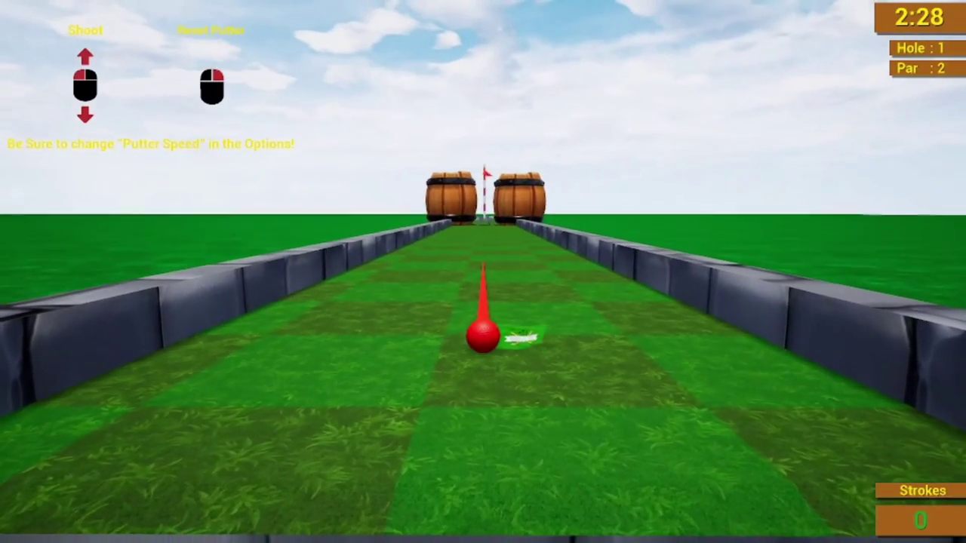
# Play the hole by putting the ball down the lane between the barrels and into the cup in two strokes
pyautogui.moveTo(480, 343); pyautogui.dragTo(482, 291)
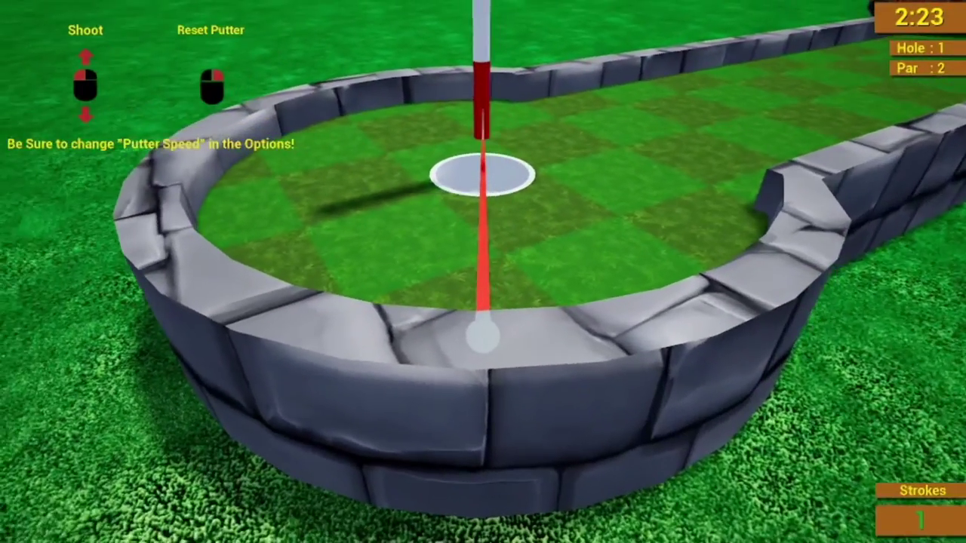
pyautogui.moveTo(483, 334); pyautogui.dragTo(483, 287)
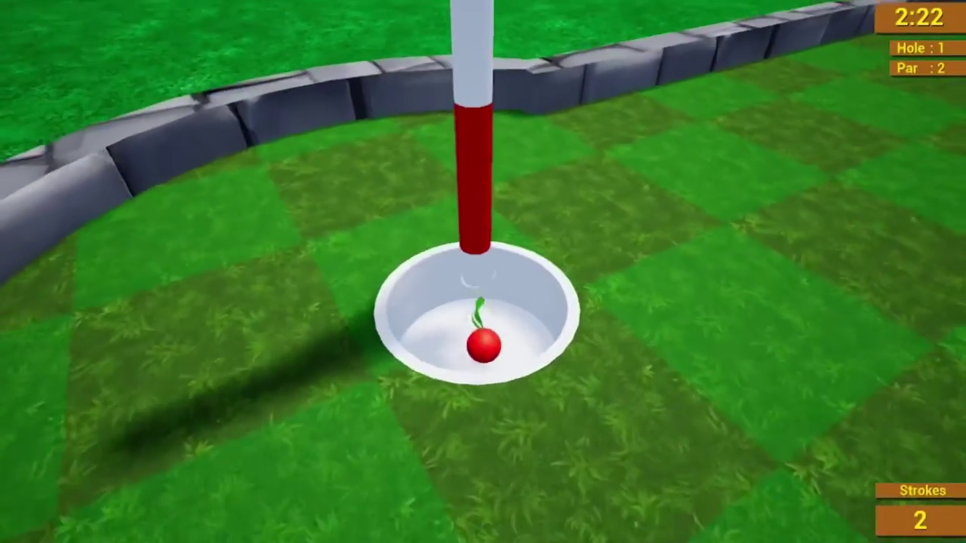